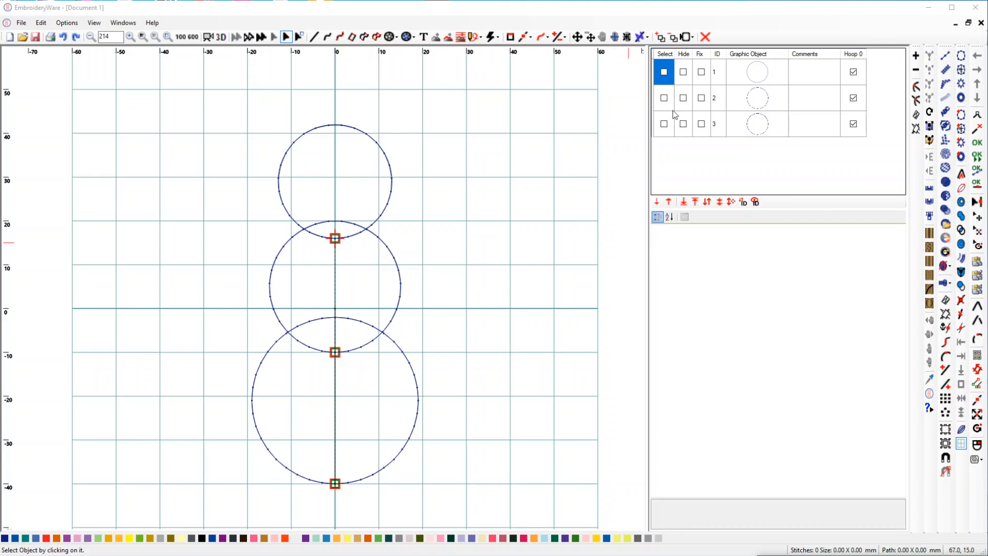
With all three circles selected, add end points on both the upper and middle circles where they intersect each other
{"action": "left_click", "coordinate": [665, 55]}
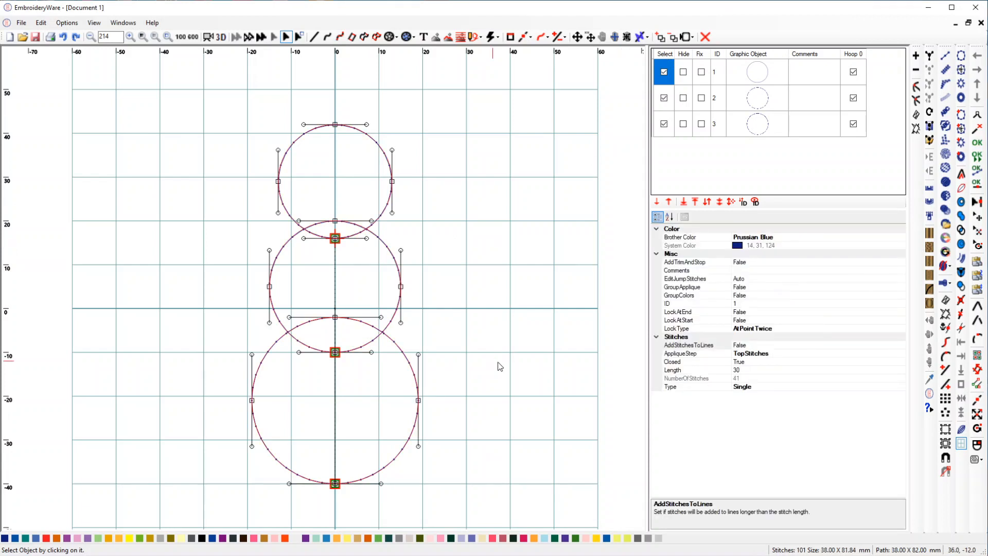
{"action": "left_click", "coordinate": [563, 38]}
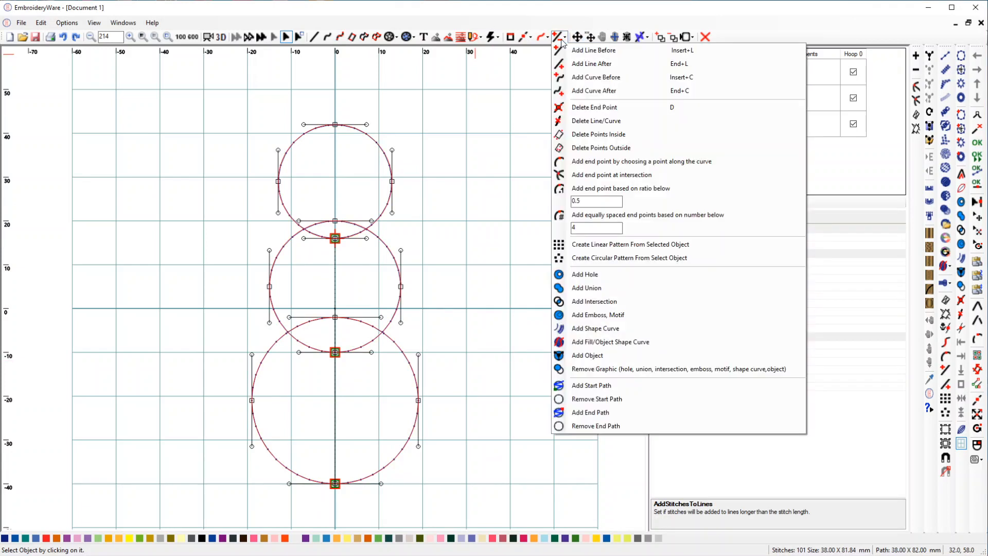
{"action": "left_click", "coordinate": [566, 178]}
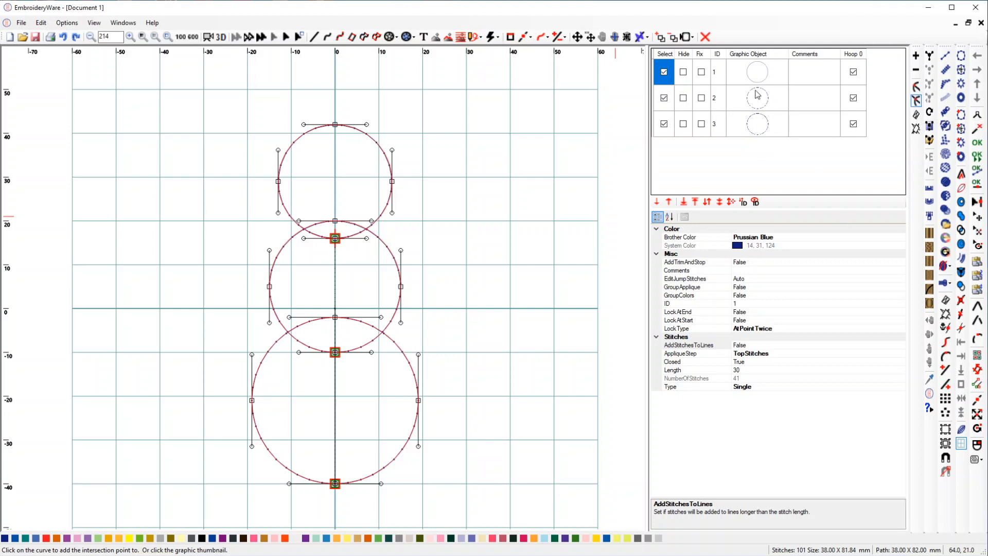
{"action": "left_click", "coordinate": [362, 133]}
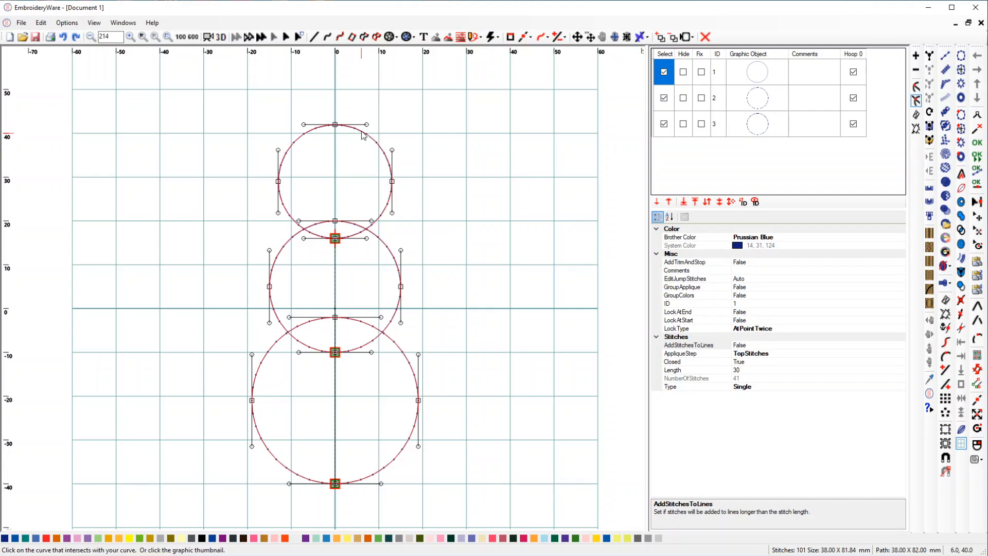
{"action": "left_click", "coordinate": [383, 246]}
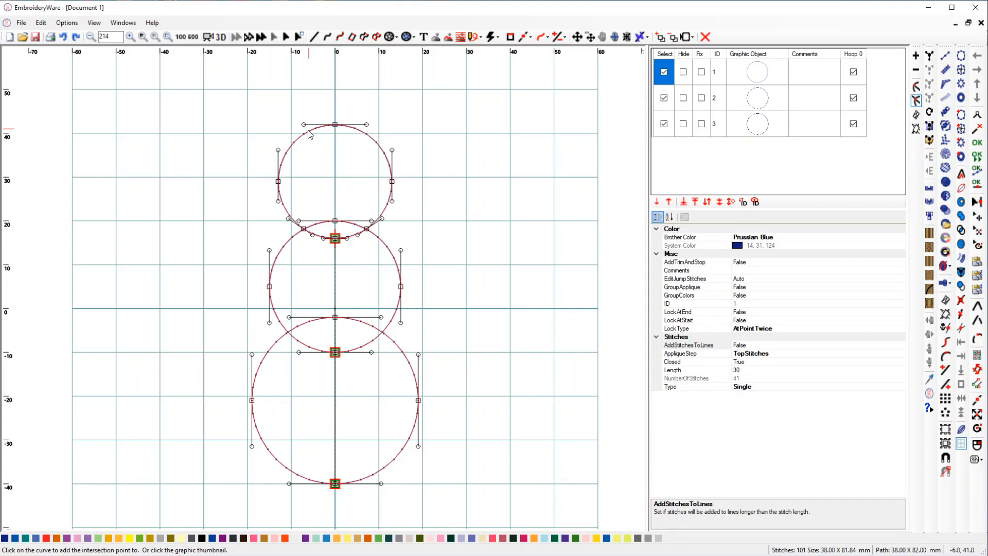
{"action": "left_click", "coordinate": [387, 252]}
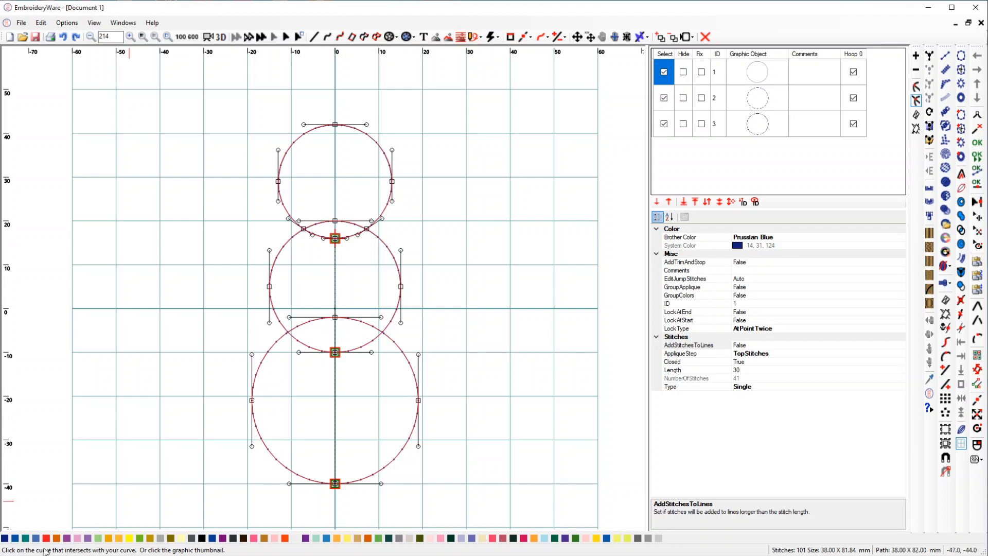
{"action": "left_click", "coordinate": [374, 143]}
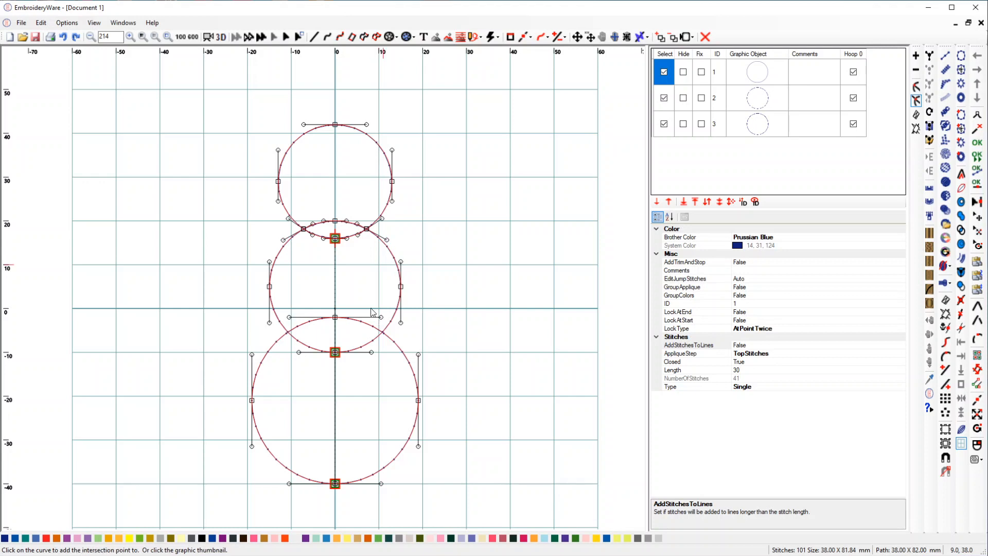
Add end points on both the middle and bottom circles where they intersect each other
{"action": "left_click", "coordinate": [397, 315]}
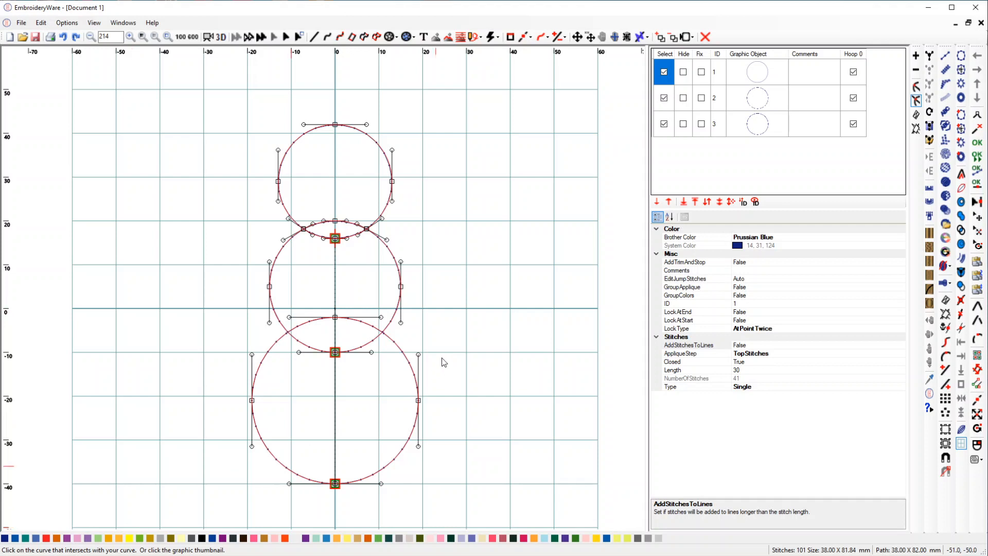
{"action": "left_click", "coordinate": [402, 355]}
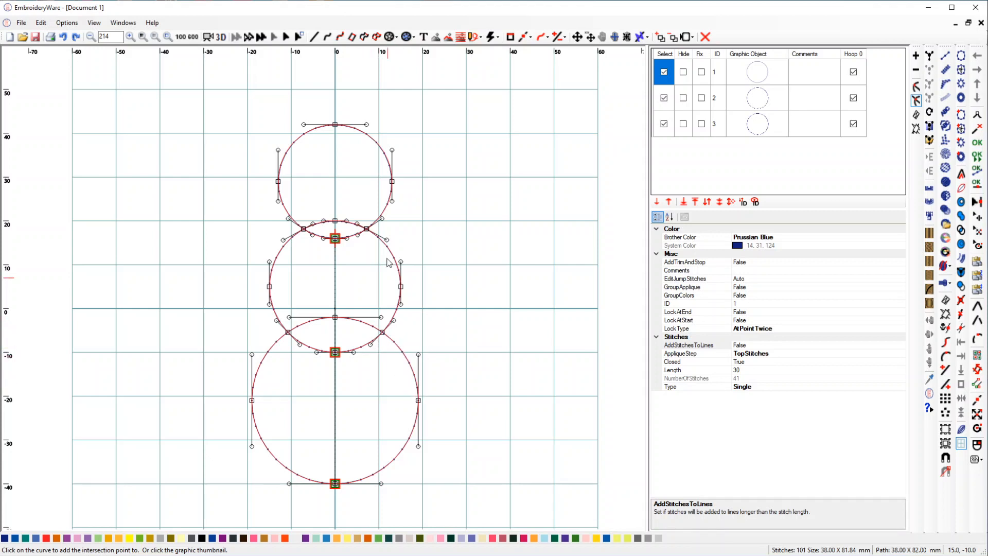
{"action": "left_click", "coordinate": [407, 359]}
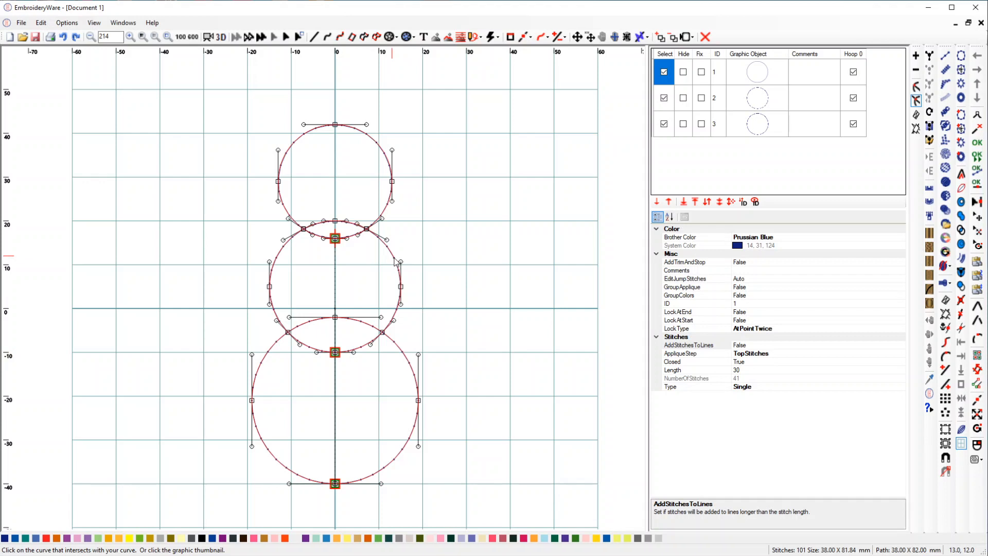
{"action": "left_click", "coordinate": [395, 259]}
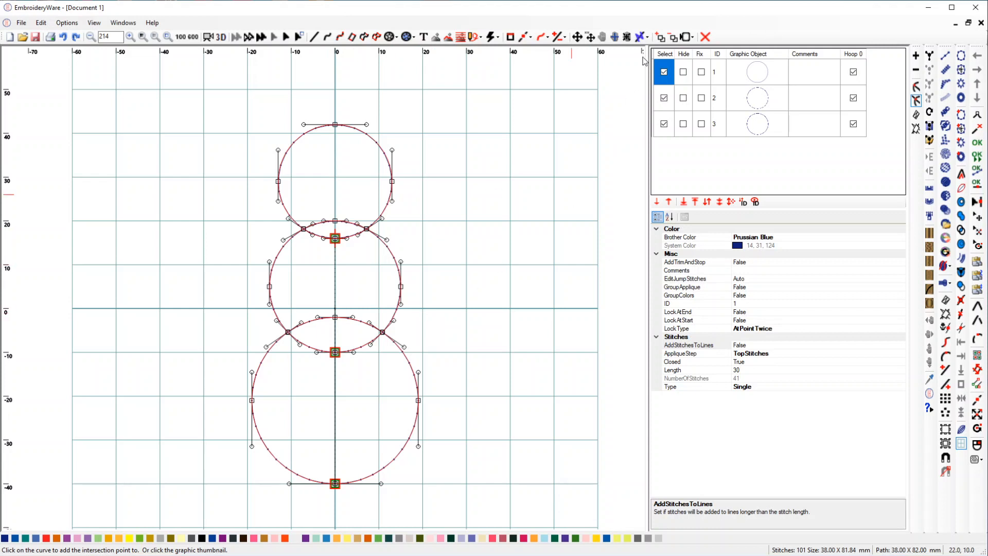
Examine the end points of the bottom, middle and top circles by selecting each circle on its own
{"action": "left_click", "coordinate": [664, 58]}
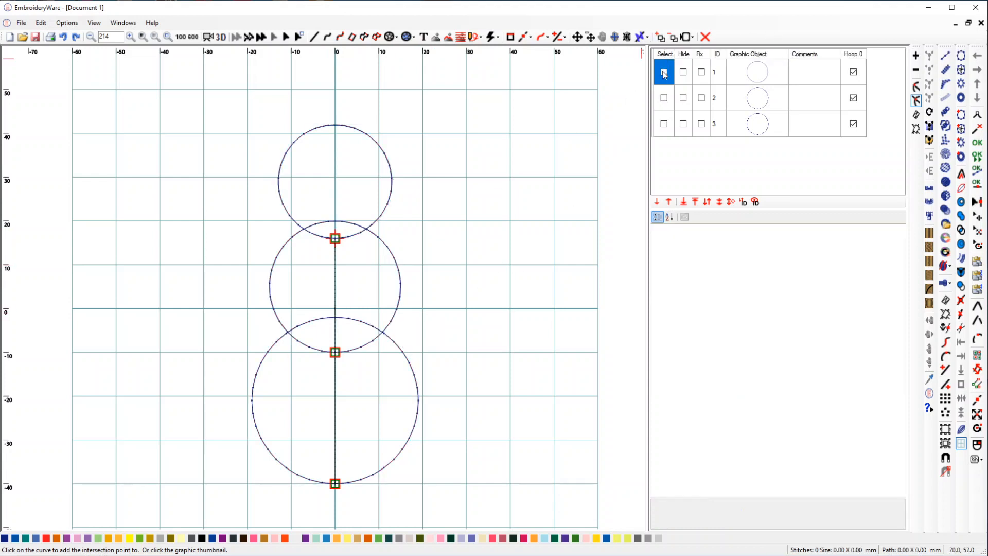
{"action": "left_click", "coordinate": [664, 72]}
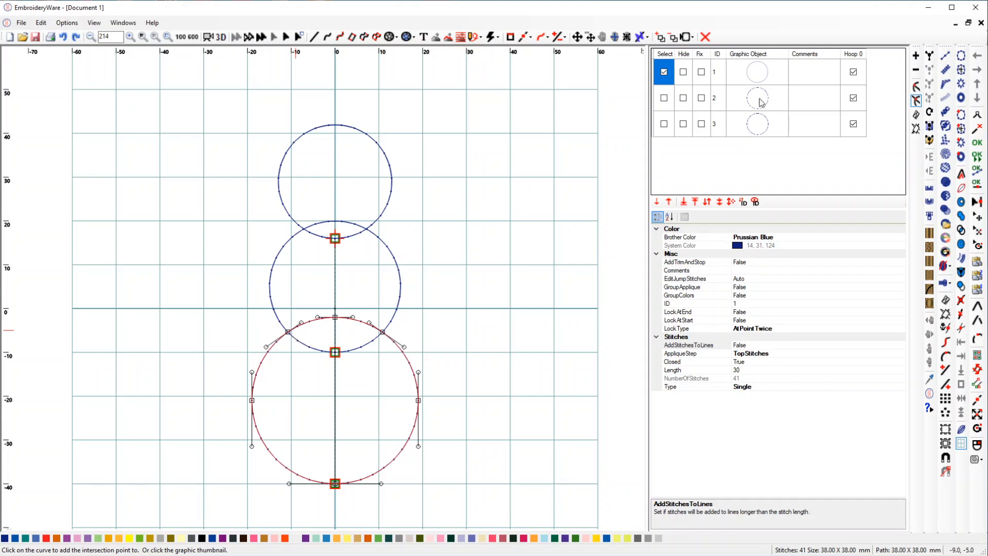
{"action": "left_click", "coordinate": [664, 72]}
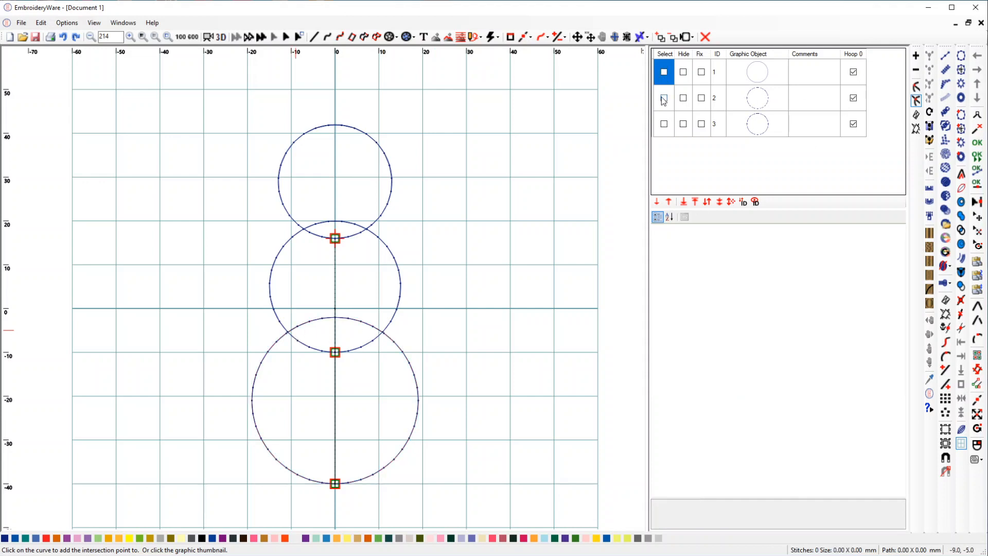
{"action": "left_click", "coordinate": [664, 98]}
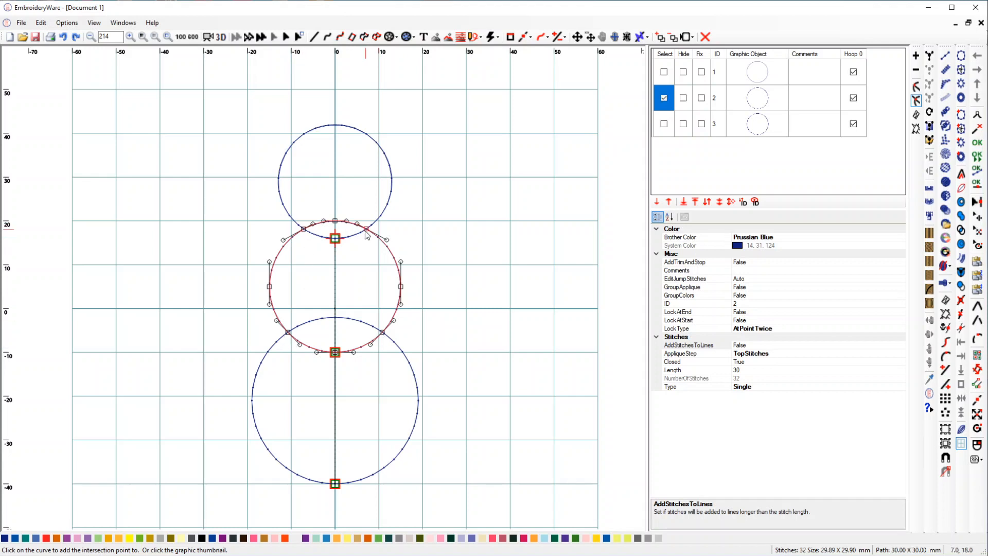
{"action": "left_click", "coordinate": [664, 98]}
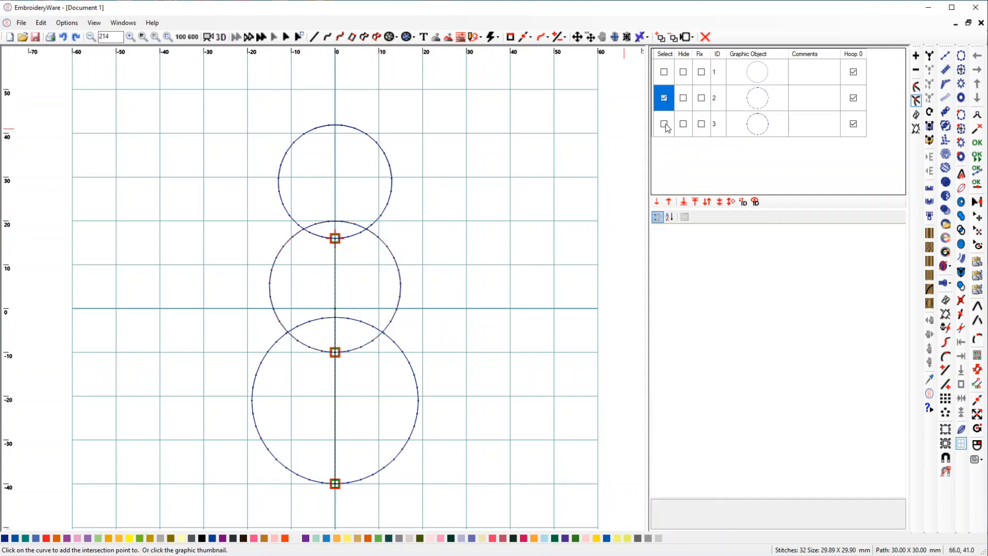
{"action": "left_click", "coordinate": [664, 123]}
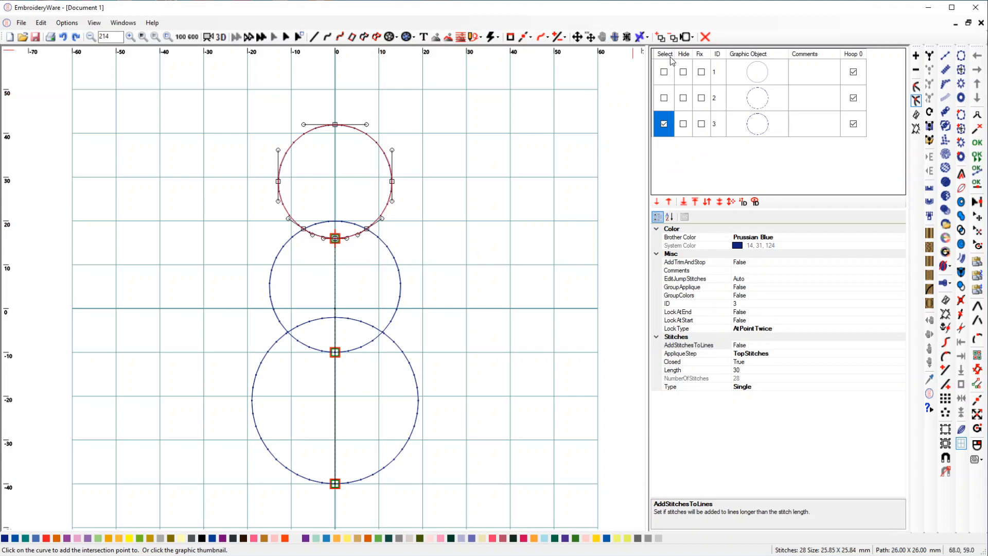
Reselect all the circles and delete the curve segments inside the overlap between the top and middle circles
{"action": "left_click", "coordinate": [664, 56]}
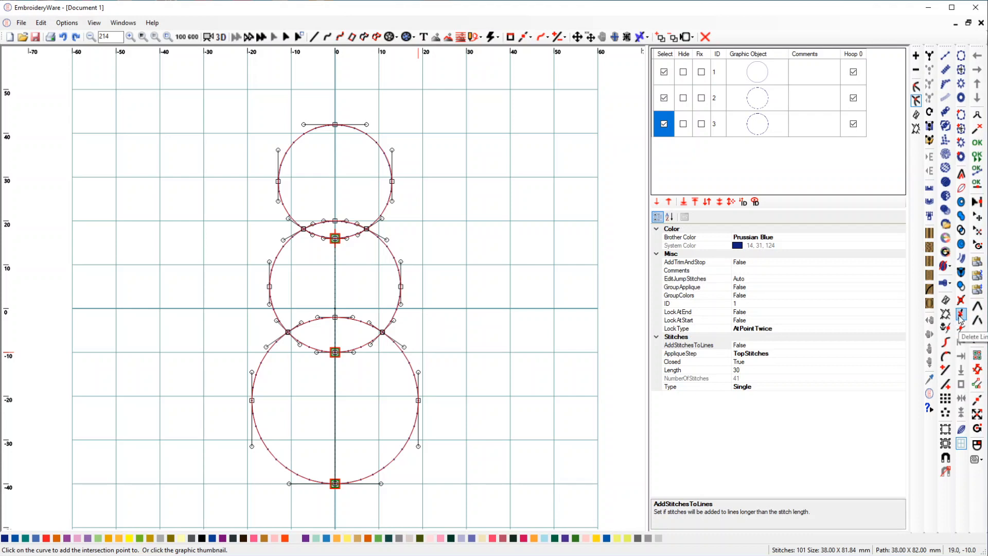
{"action": "left_click", "coordinate": [960, 316]}
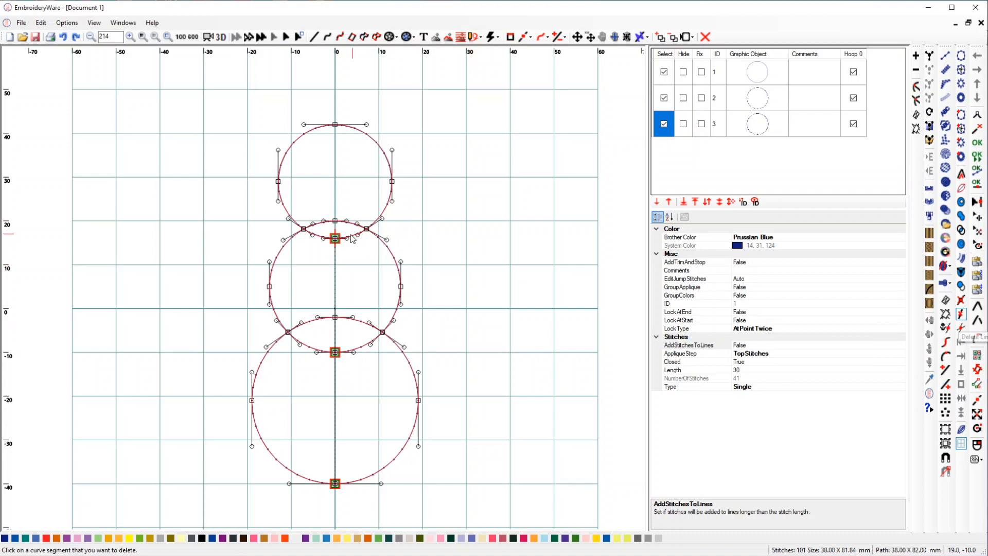
{"action": "left_click", "coordinate": [317, 235]}
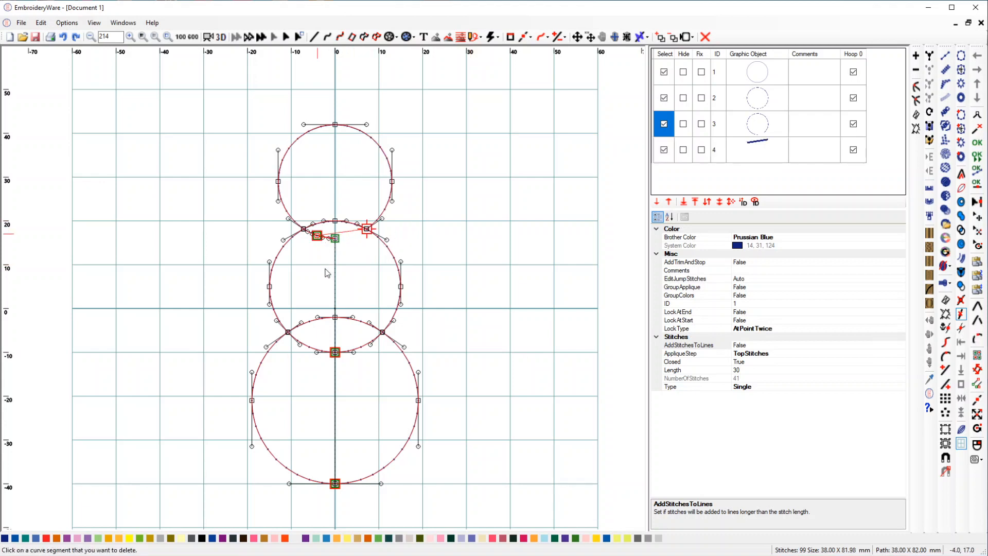
{"action": "left_click", "coordinate": [320, 227]}
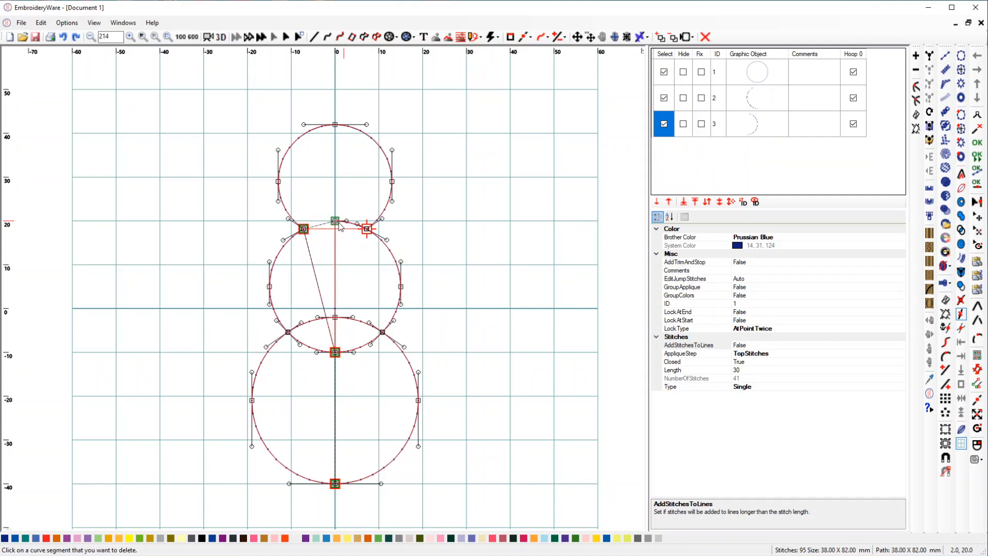
{"action": "left_click", "coordinate": [347, 226]}
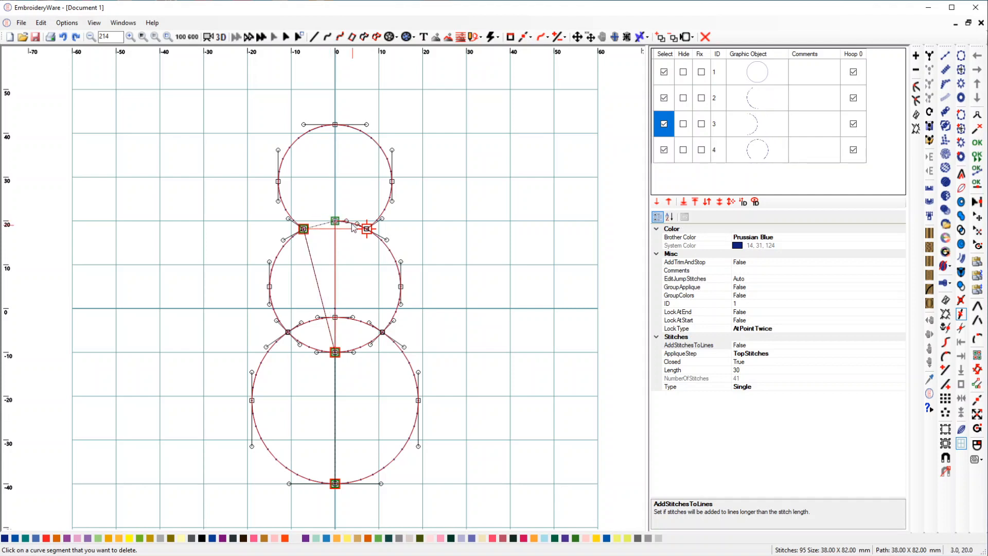
{"action": "left_click", "coordinate": [353, 226]}
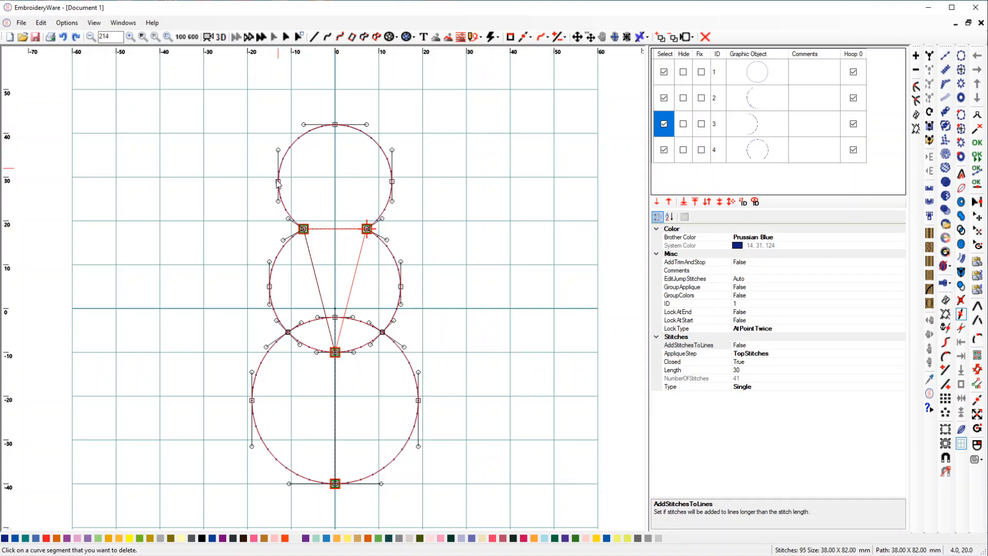
Delete the curve segments inside the overlap between the middle and bottom circles
{"action": "left_click", "coordinate": [311, 323]}
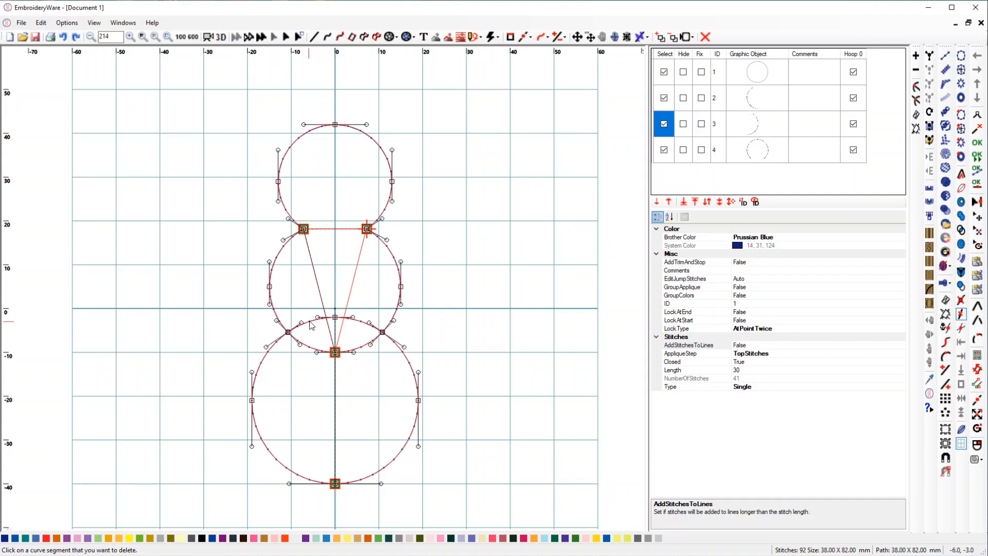
{"action": "left_click", "coordinate": [363, 324]}
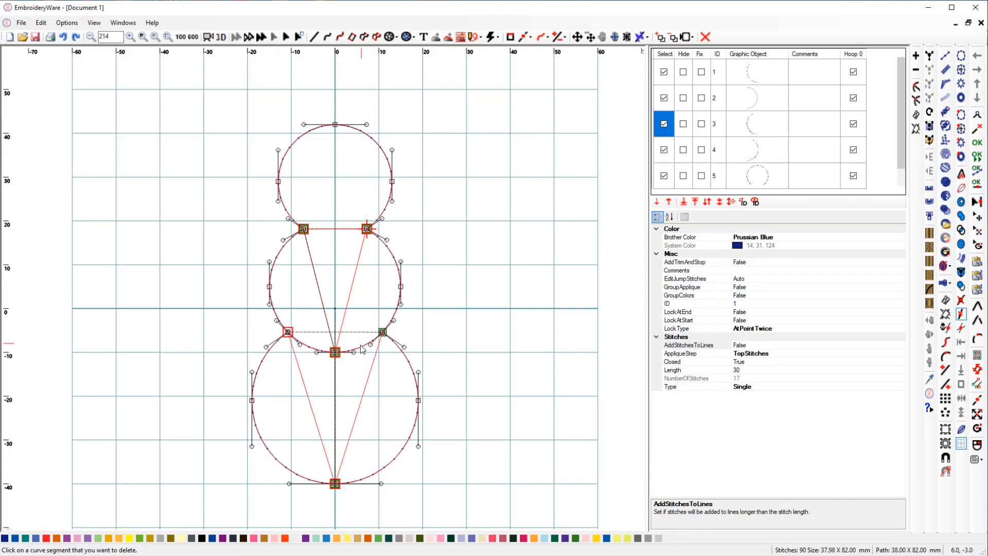
{"action": "left_click", "coordinate": [362, 350]}
{"action": "left_click", "coordinate": [362, 351]}
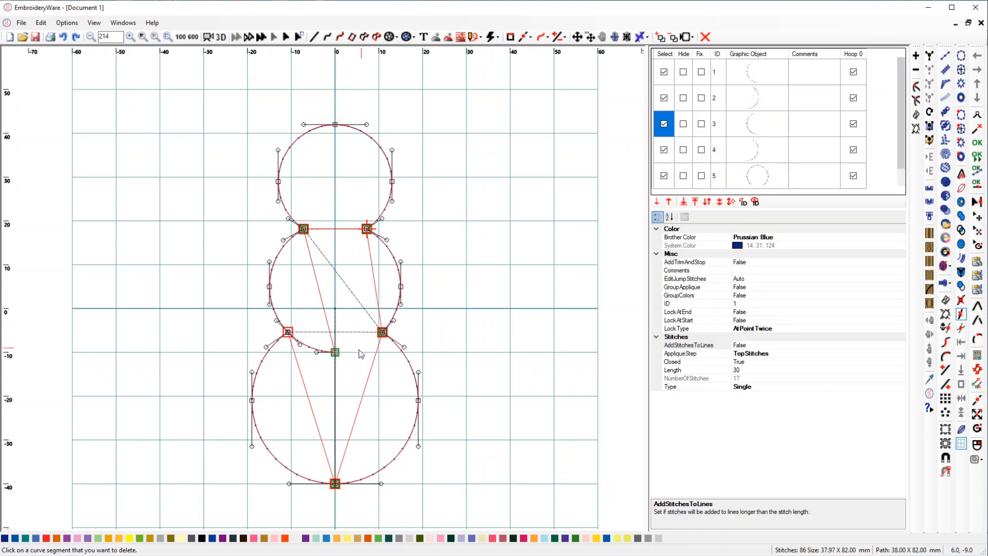
{"action": "left_click", "coordinate": [309, 350]}
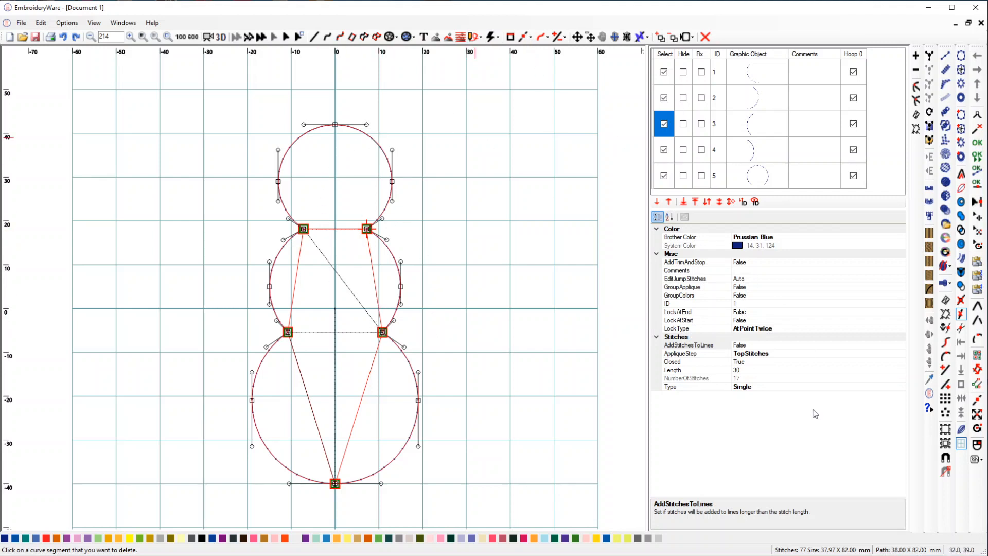
Set the Closed property of all the selected curves to False
{"action": "left_click", "coordinate": [765, 362]}
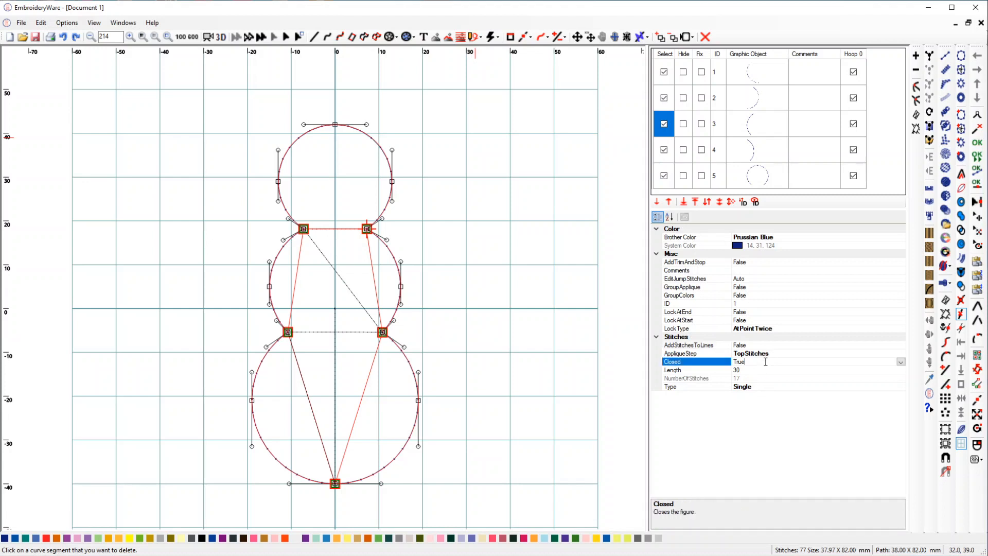
{"action": "left_click", "coordinate": [901, 362]}
{"action": "left_click", "coordinate": [739, 379]}
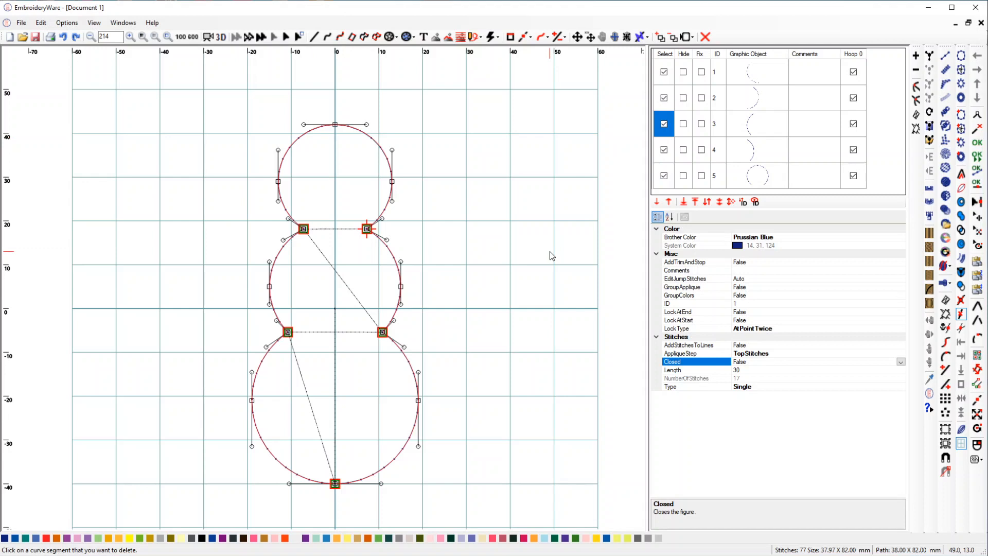
Enlarge the object list and join the top circle's curve to the right-hand arc of the middle circle with Join Curves
{"action": "left_click_drag", "start_coordinate": [772, 209], "coordinate": [777, 244]}
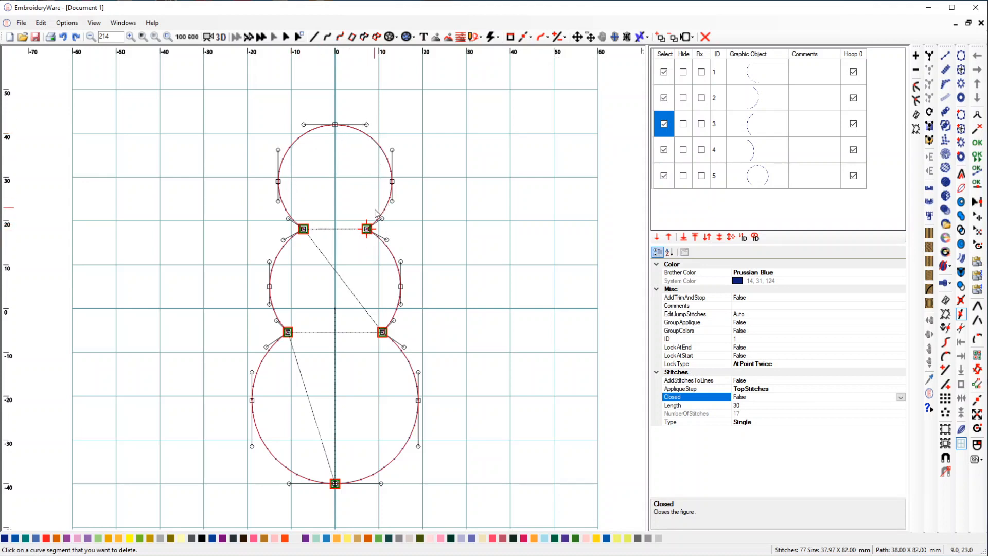
{"action": "left_click", "coordinate": [559, 37]}
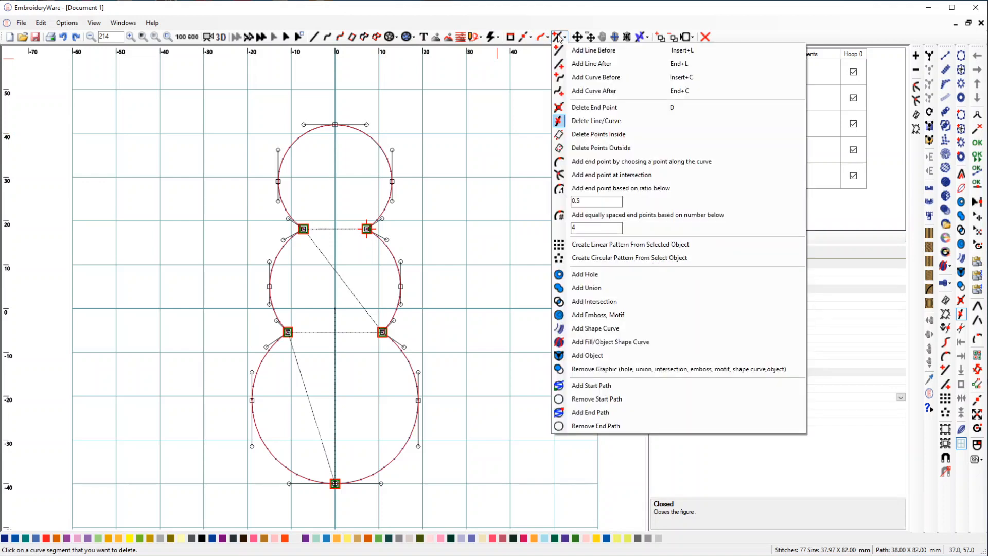
{"action": "left_click", "coordinate": [558, 36]}
{"action": "left_click", "coordinate": [538, 37]}
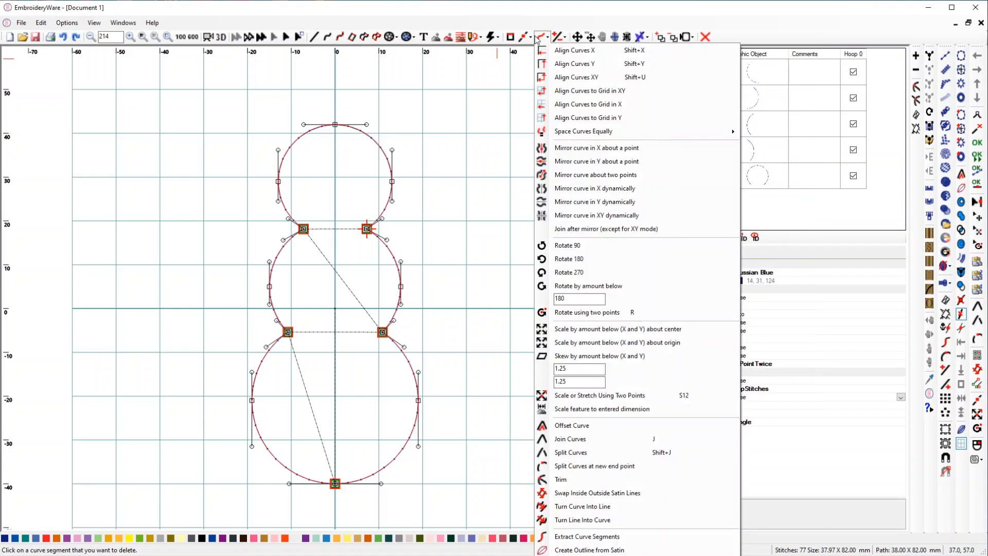
{"action": "left_click", "coordinate": [562, 441]}
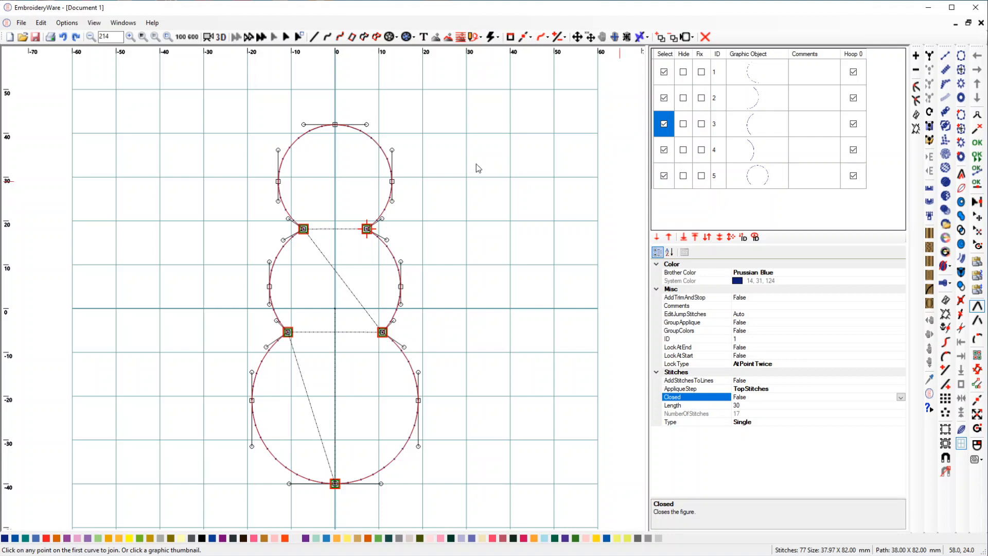
{"action": "left_click", "coordinate": [379, 149]}
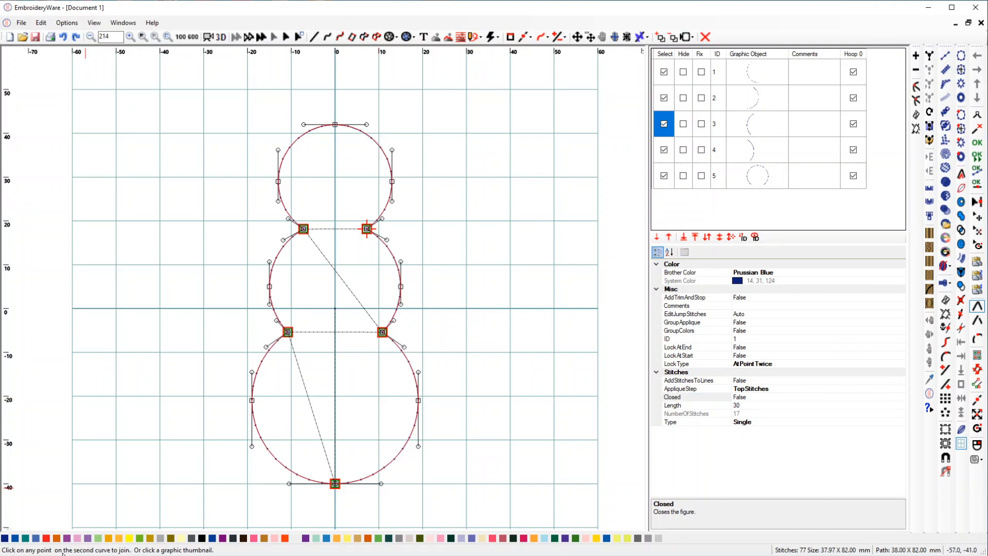
{"action": "left_click", "coordinate": [393, 259]}
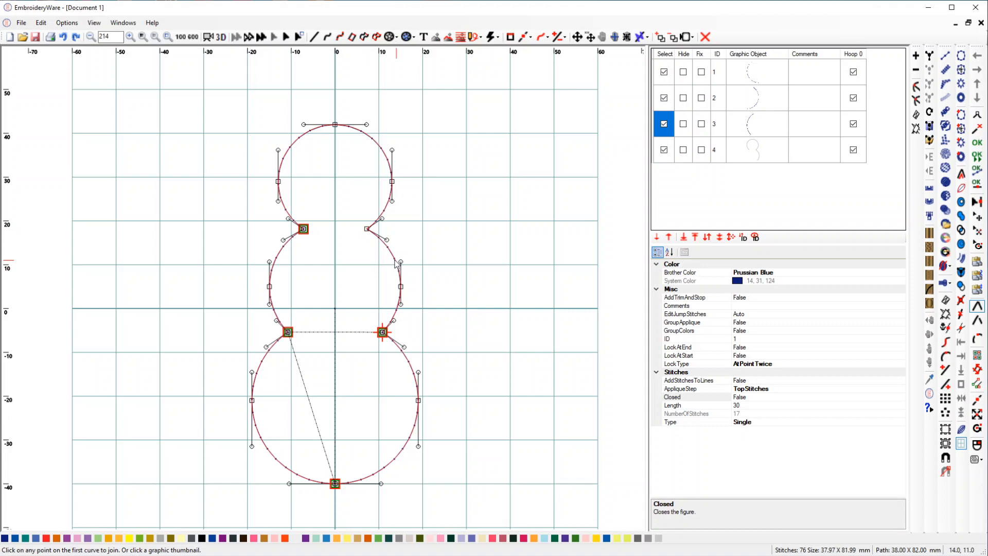
Join the middle circle's right arc to the bottom circle's right half, its left half and the middle circle's left arc as one curve
{"action": "left_click", "coordinate": [395, 263]}
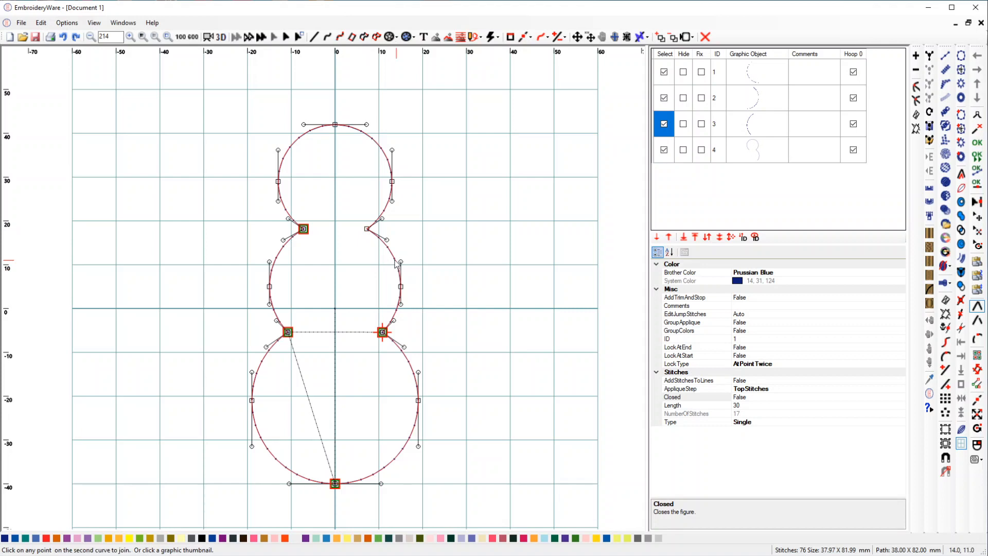
{"action": "left_click", "coordinate": [409, 363]}
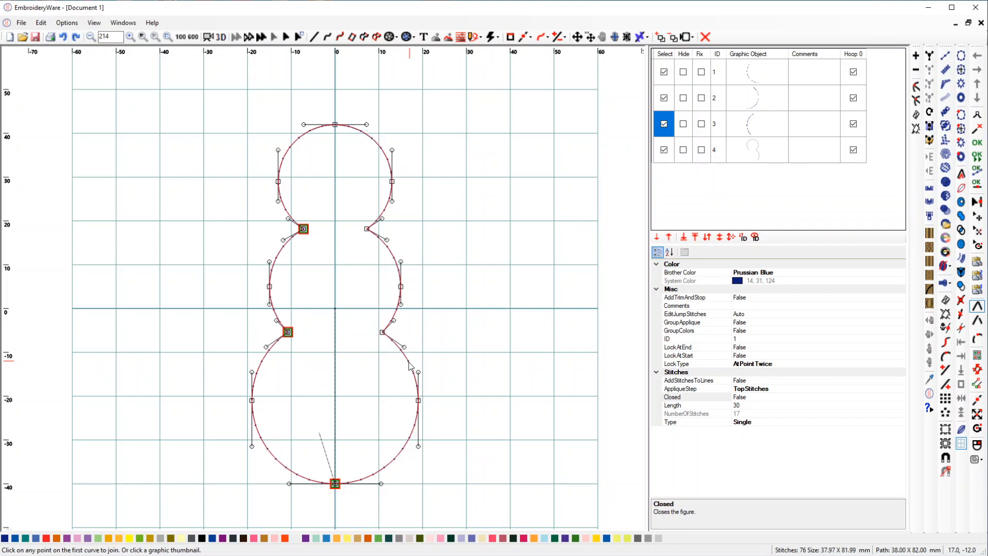
{"action": "left_click", "coordinate": [381, 475]}
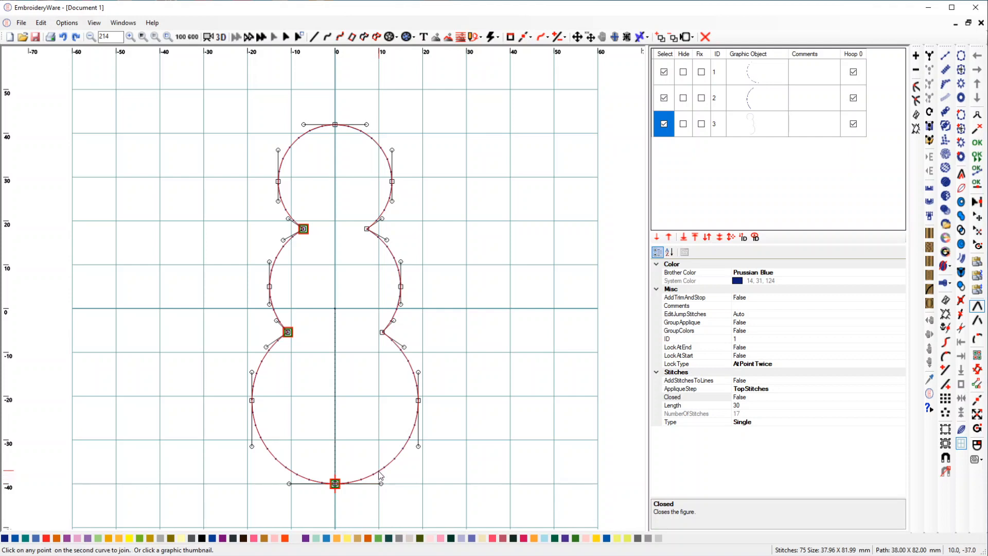
{"action": "left_click", "coordinate": [300, 478]}
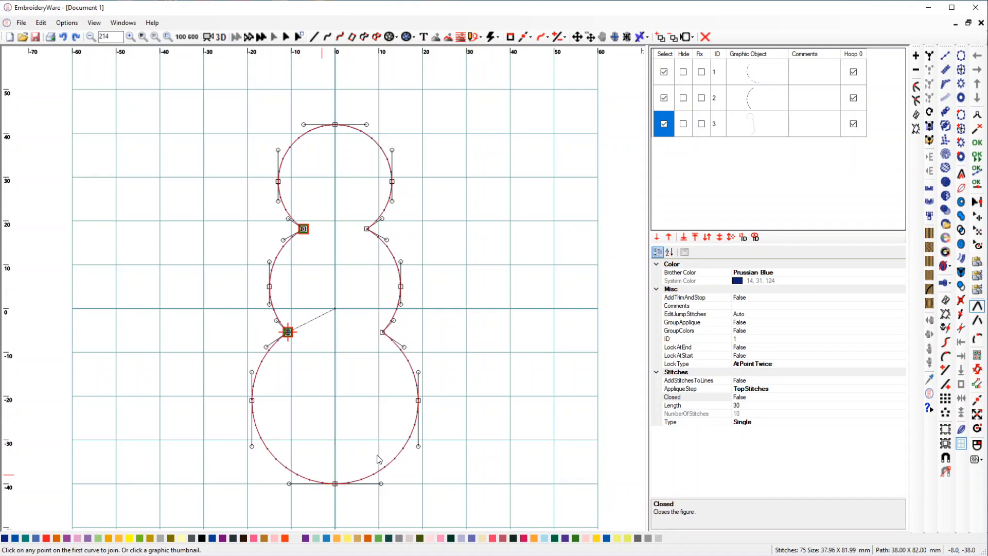
{"action": "left_click", "coordinate": [331, 484]}
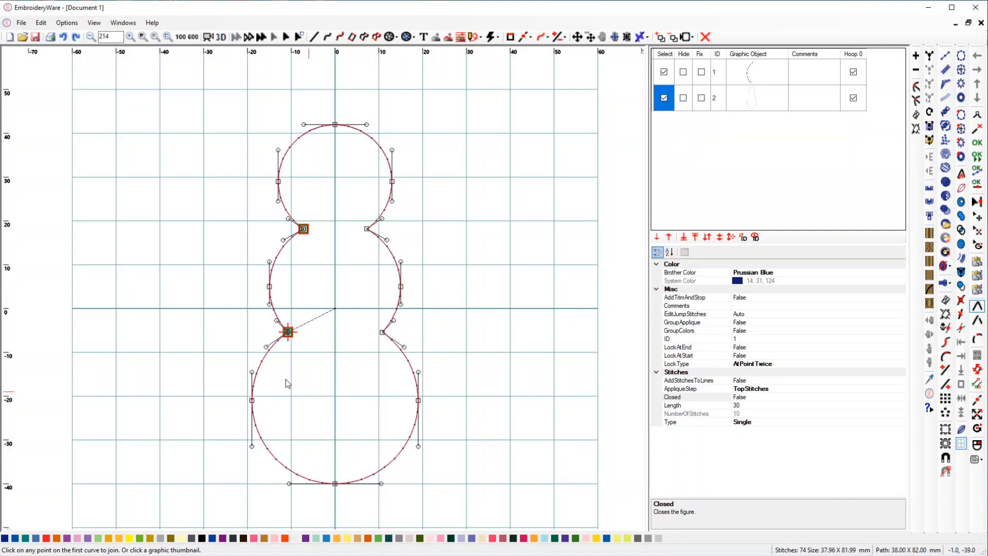
{"action": "left_click", "coordinate": [261, 364]}
{"action": "left_click", "coordinate": [275, 313]}
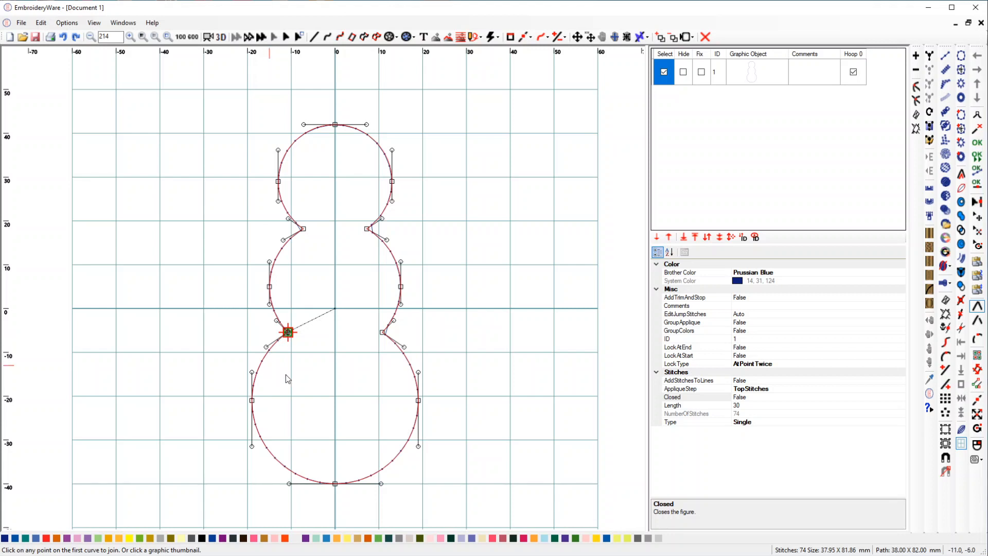
Play the stitch simulation of the joined snowman outline and return to editing
{"action": "left_click", "coordinate": [208, 37]}
{"action": "left_click", "coordinate": [713, 260]}
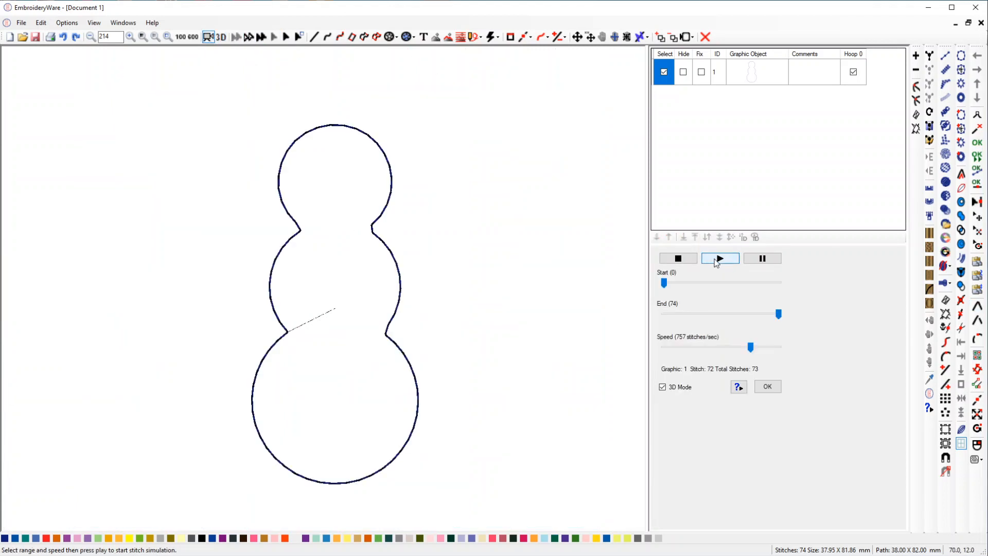
{"action": "left_click", "coordinate": [757, 387]}
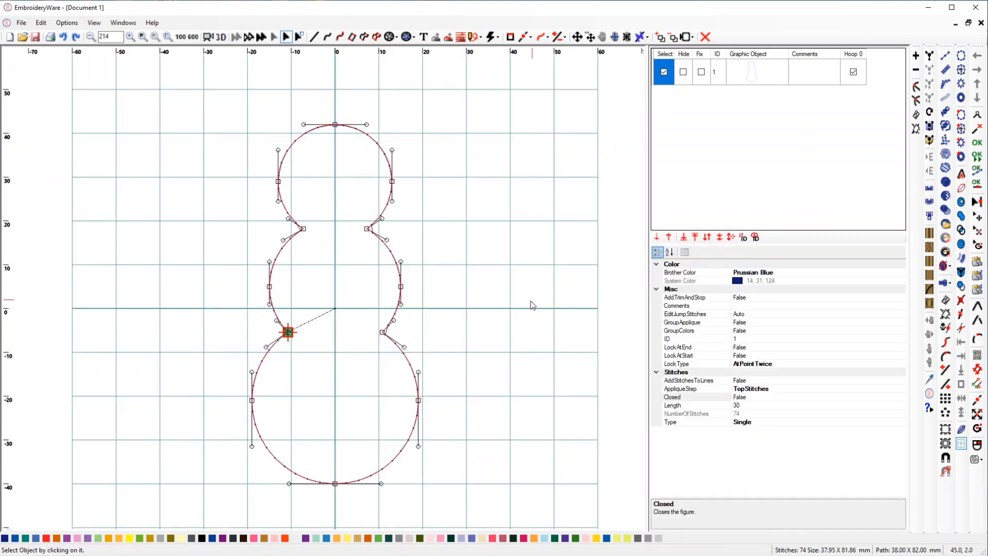
Convert the snowman outline to a Satin stitch border and deselect it
{"action": "left_click", "coordinate": [947, 70]}
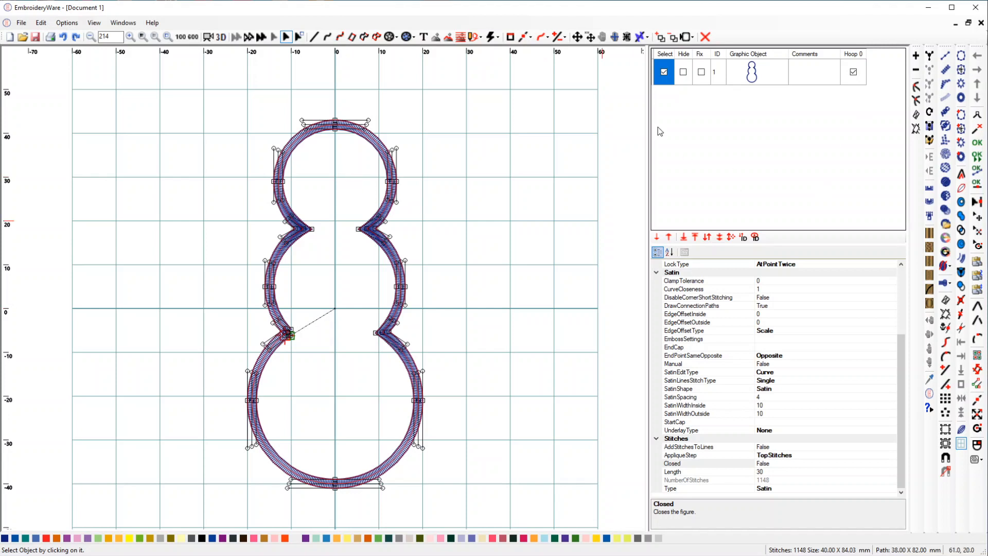
{"action": "left_click", "coordinate": [665, 74]}
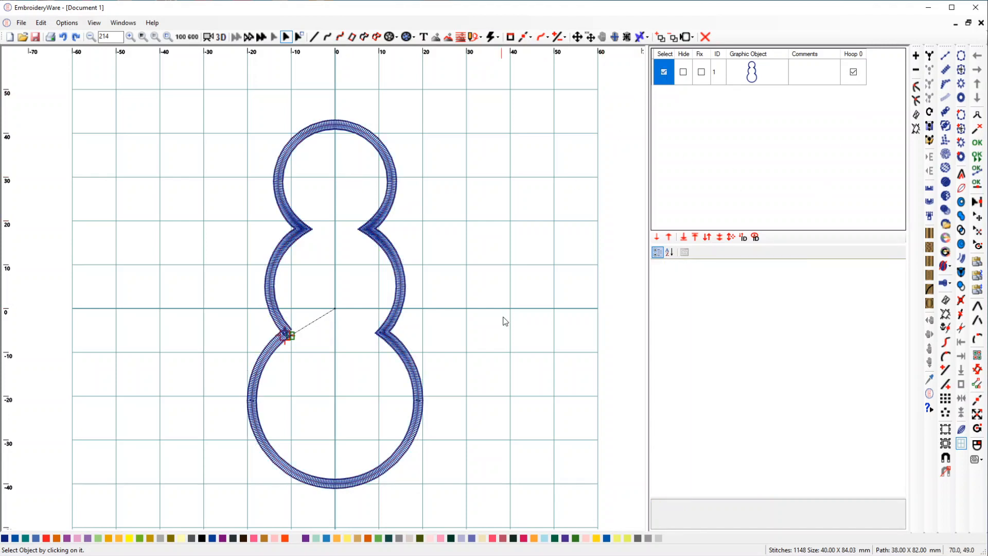